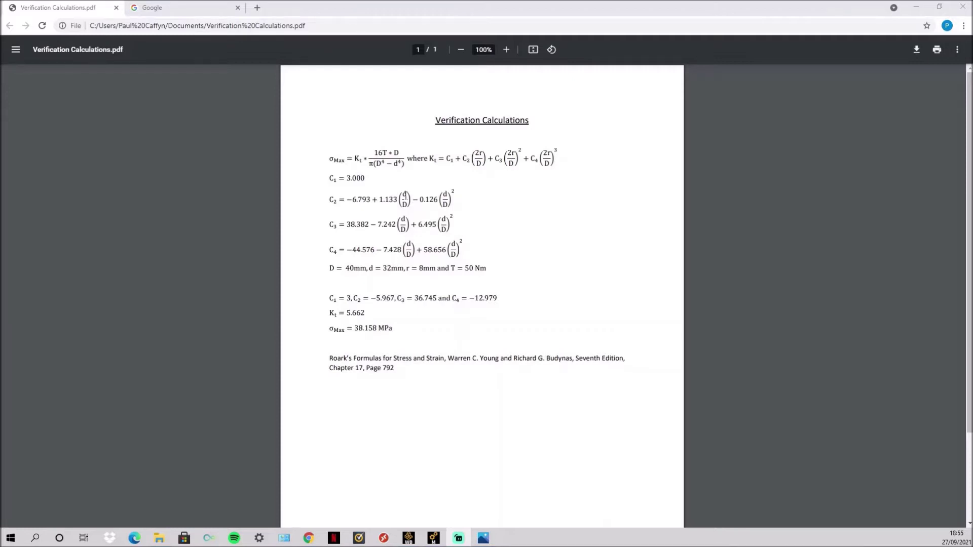
Look over the completed shaft analysis model, then return to the verification calculations PDF
{"action": "left_click", "coordinate": [311, 540]}
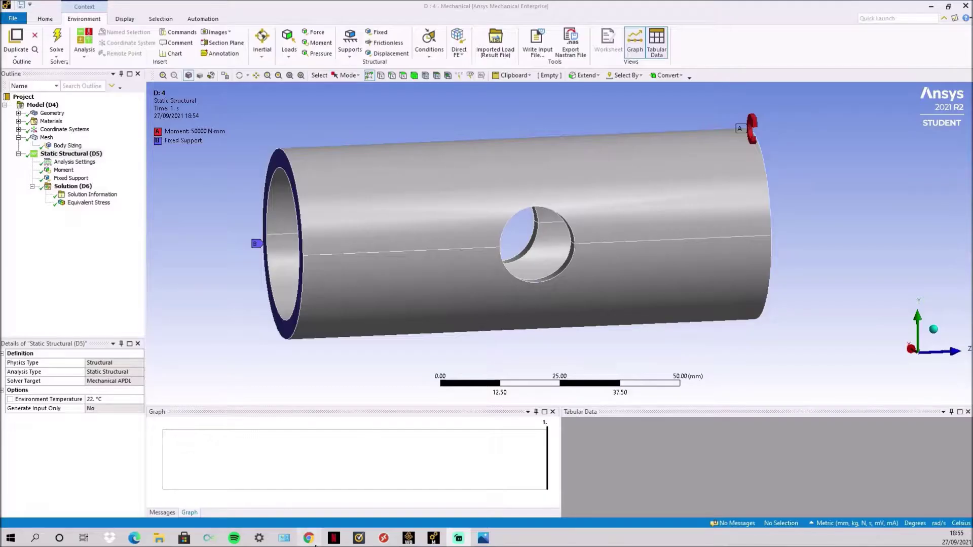
{"action": "left_click", "coordinate": [311, 540]}
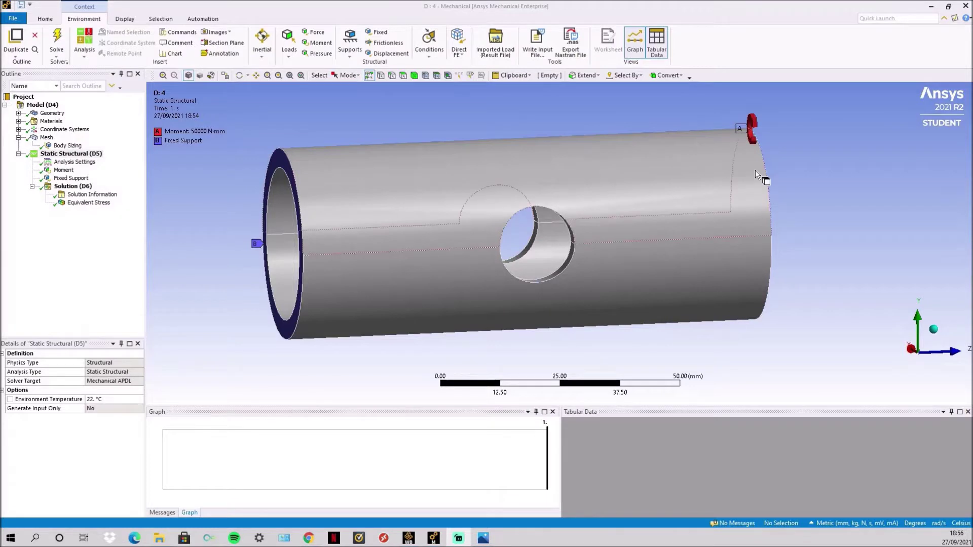
{"action": "left_click", "coordinate": [313, 540]}
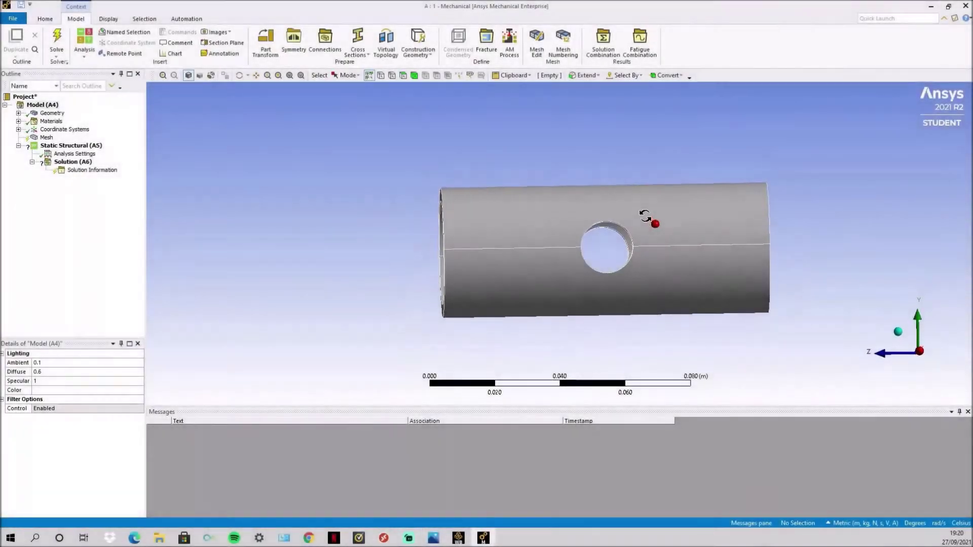
Orbit the holed tube and generate its default coarse tetrahedral mesh
{"action": "middle_click_drag", "start_coordinate": [645, 217], "coordinate": [603, 217]}
{"action": "left_click", "coordinate": [46, 138]}
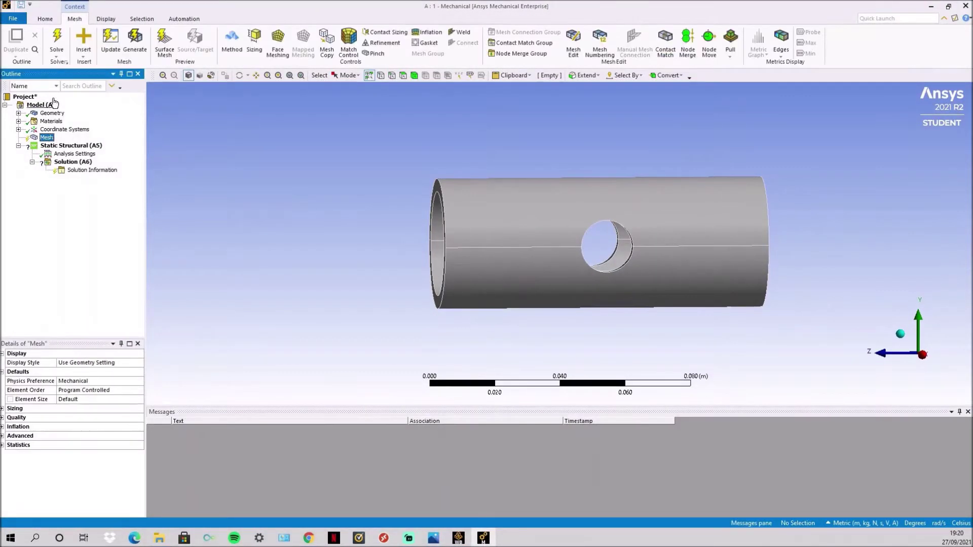
{"action": "left_click", "coordinate": [113, 46]}
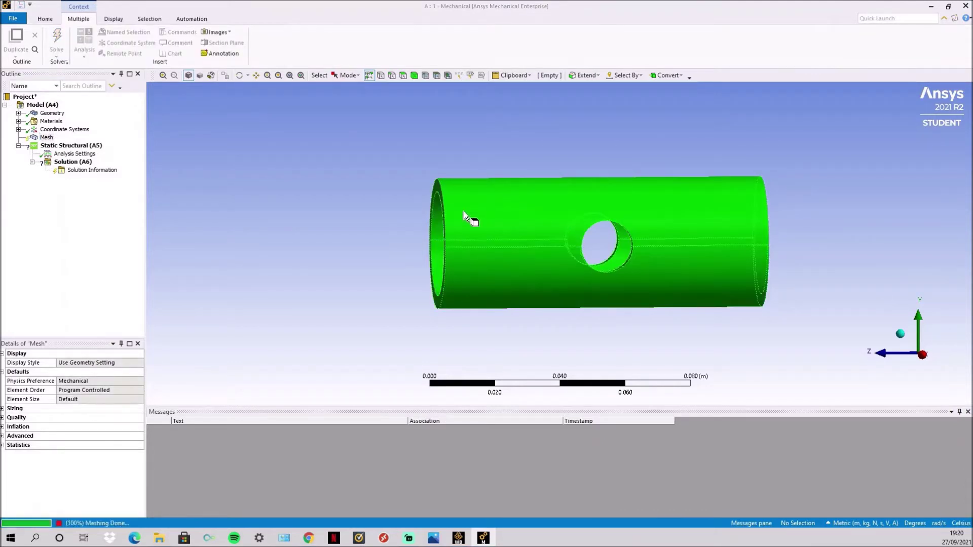
Add a Fixed Support on the tube's near end face
{"action": "right_click", "coordinate": [88, 146]}
{"action": "mouse_move", "coordinate": [135, 152]}
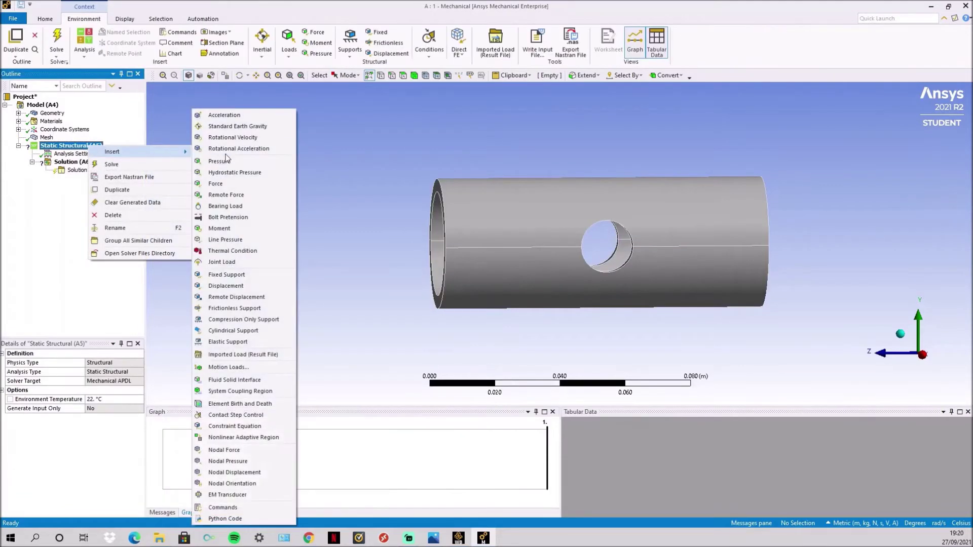
{"action": "left_click", "coordinate": [241, 275]}
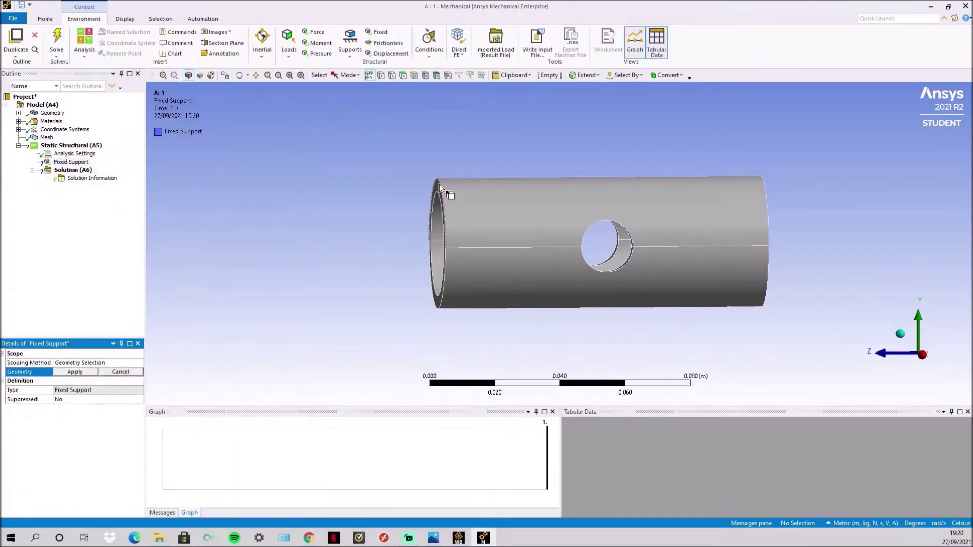
{"action": "left_click", "coordinate": [437, 186]}
{"action": "left_click", "coordinate": [75, 371]}
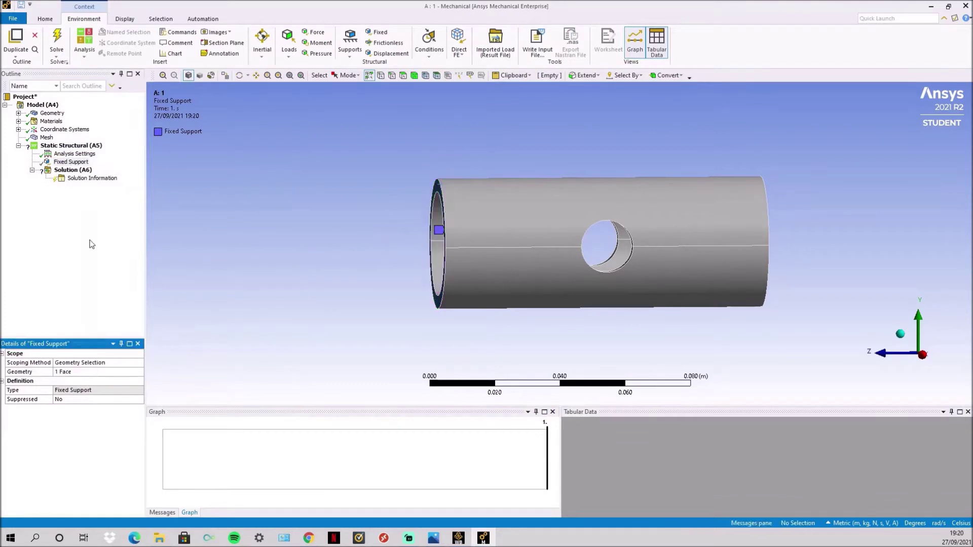
Apply a 50 N·m Moment along the tube axis on the far end annulus face
{"action": "right_click", "coordinate": [89, 146]}
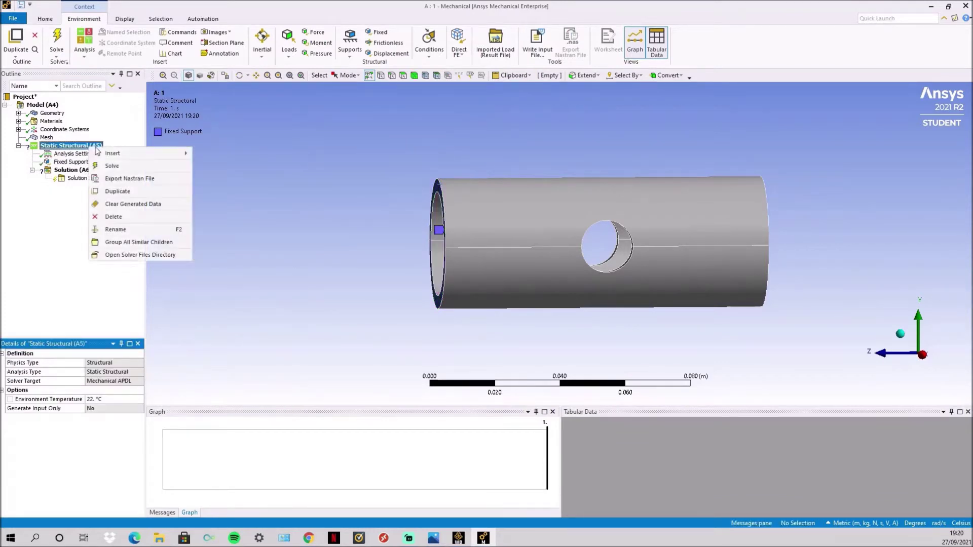
{"action": "mouse_move", "coordinate": [144, 158]}
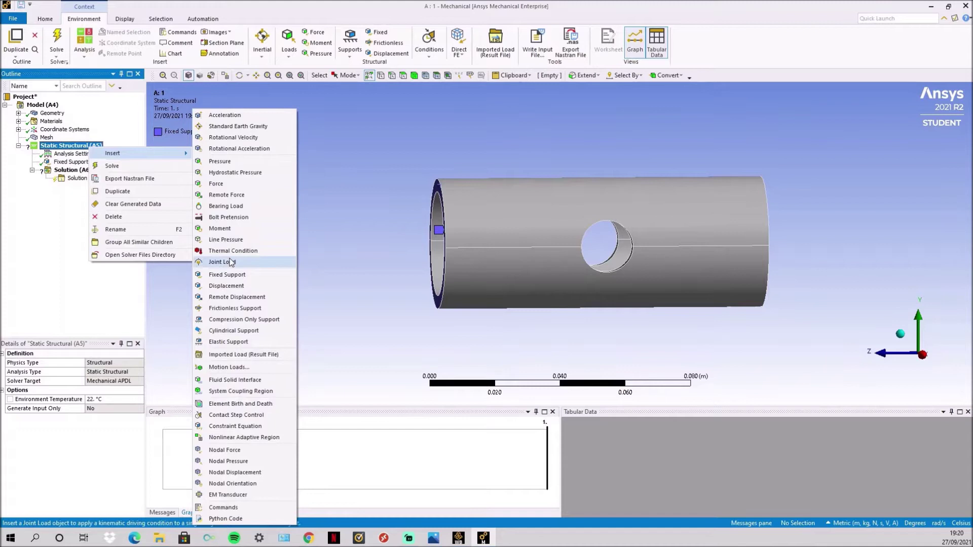
{"action": "left_click", "coordinate": [235, 228]}
{"action": "mouse_move", "coordinate": [667, 219]}
{"action": "middle_mouse_down"}
{"action": "mouse_move", "coordinate": [684, 223]}
{"action": "mouse_move", "coordinate": [677, 217]}
{"action": "middle_mouse_up"}
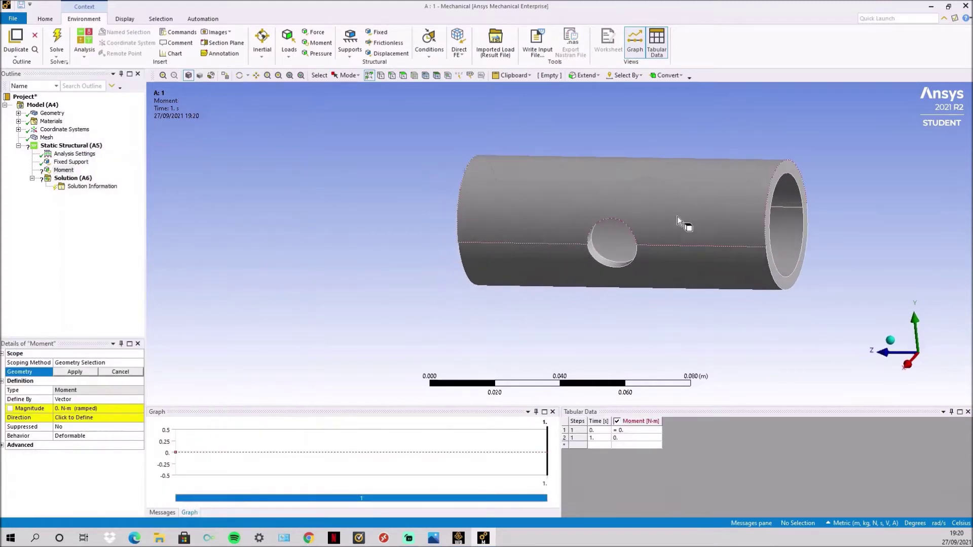
{"action": "left_click", "coordinate": [791, 167]}
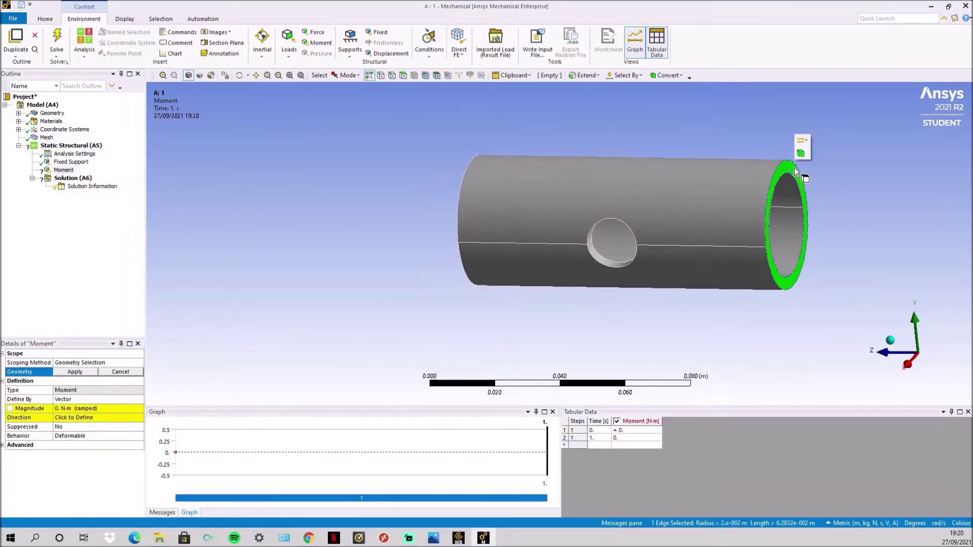
{"action": "left_click", "coordinate": [77, 372]}
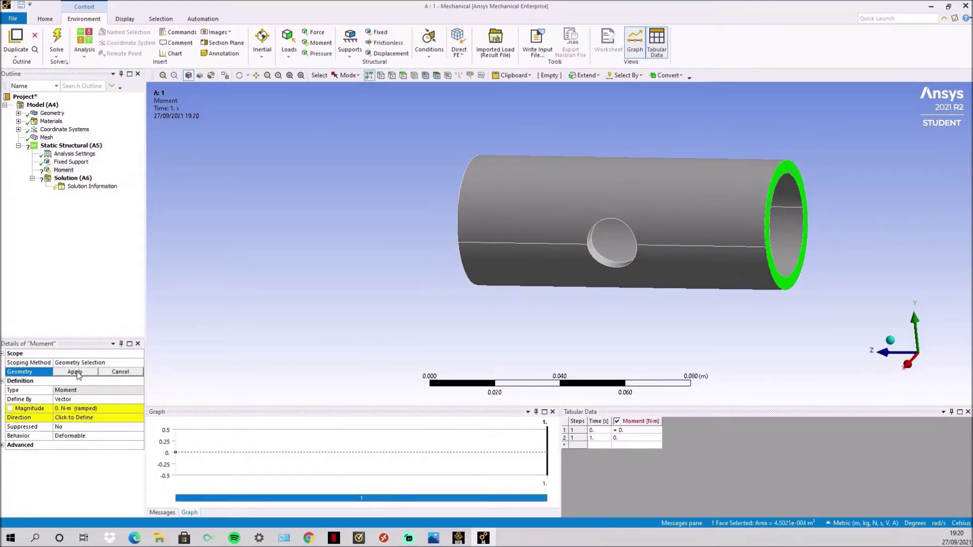
{"action": "left_click", "coordinate": [76, 409]}
{"action": "type", "text": "50"}
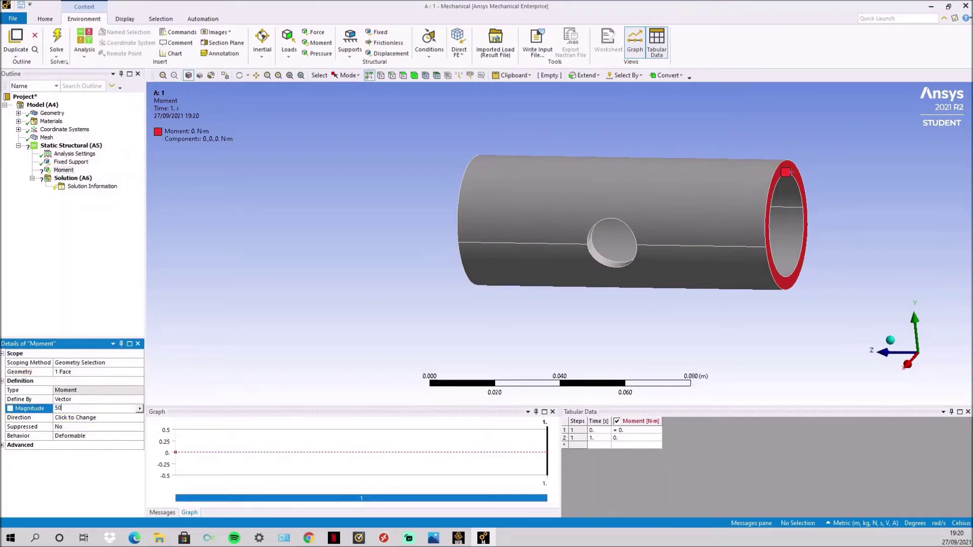
{"action": "key", "text": "Return"}
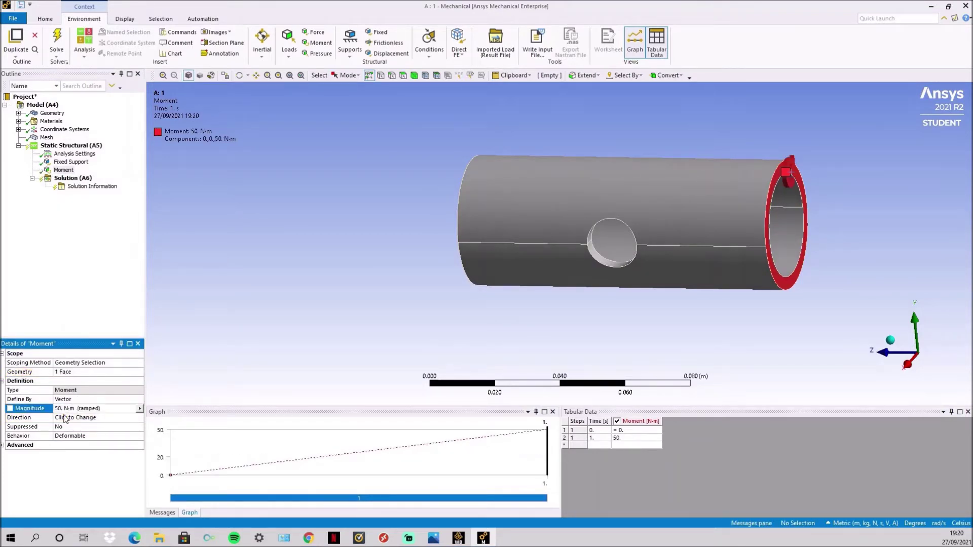
{"action": "left_click", "coordinate": [66, 417]}
{"action": "left_click", "coordinate": [73, 417]}
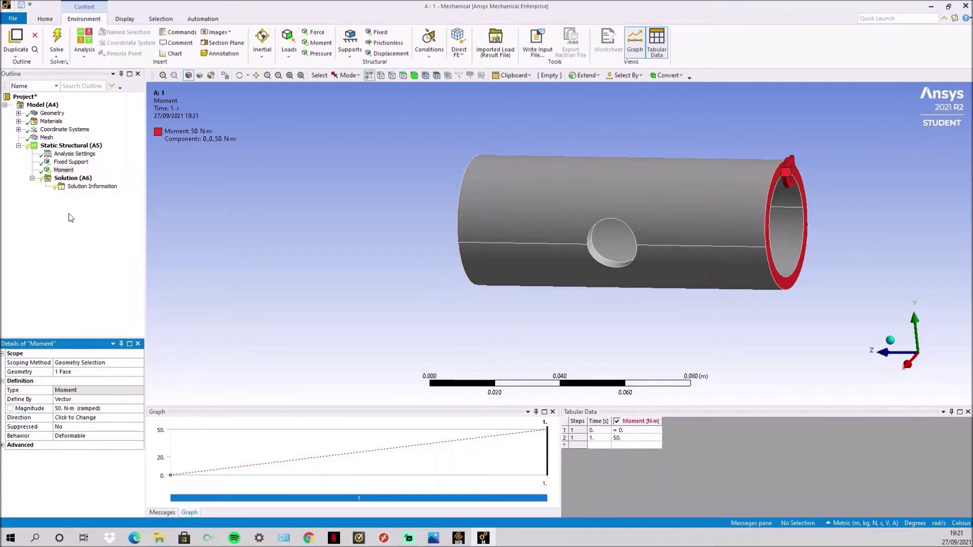
{"action": "left_click", "coordinate": [72, 180]}
Insert an Equivalent (von-Mises) stress result under Solution and solve the shaft model
{"action": "right_click", "coordinate": [72, 181]}
{"action": "mouse_move", "coordinate": [152, 188]}
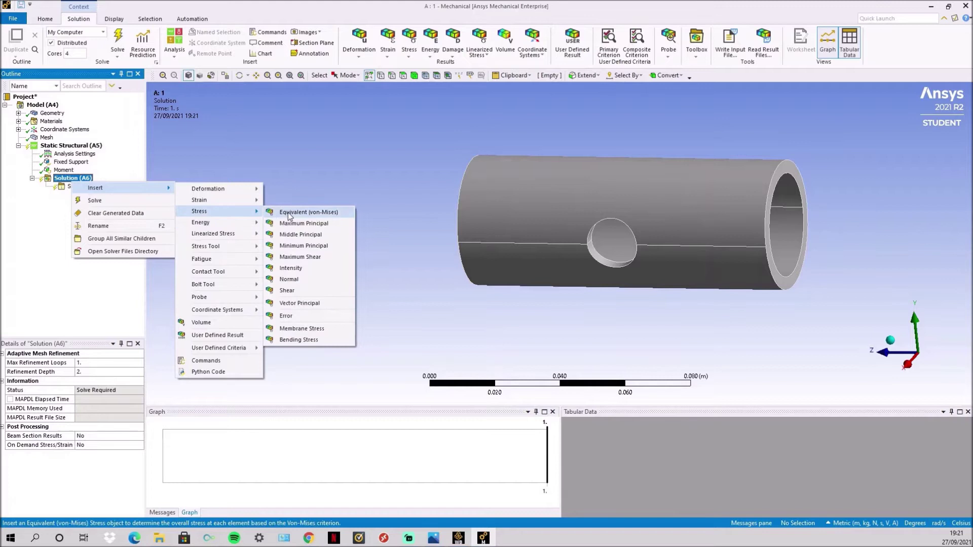
{"action": "left_click", "coordinate": [288, 213]}
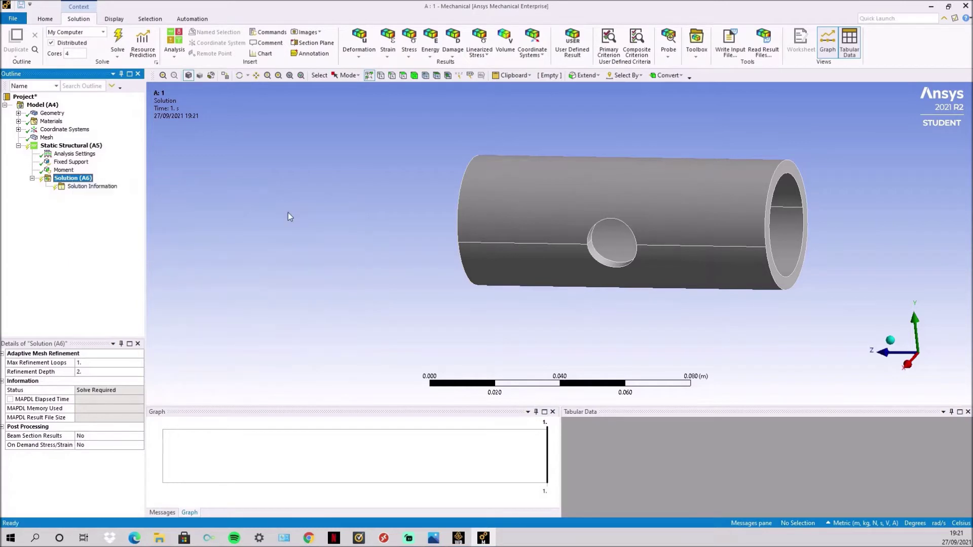
{"action": "left_click", "coordinate": [121, 42]}
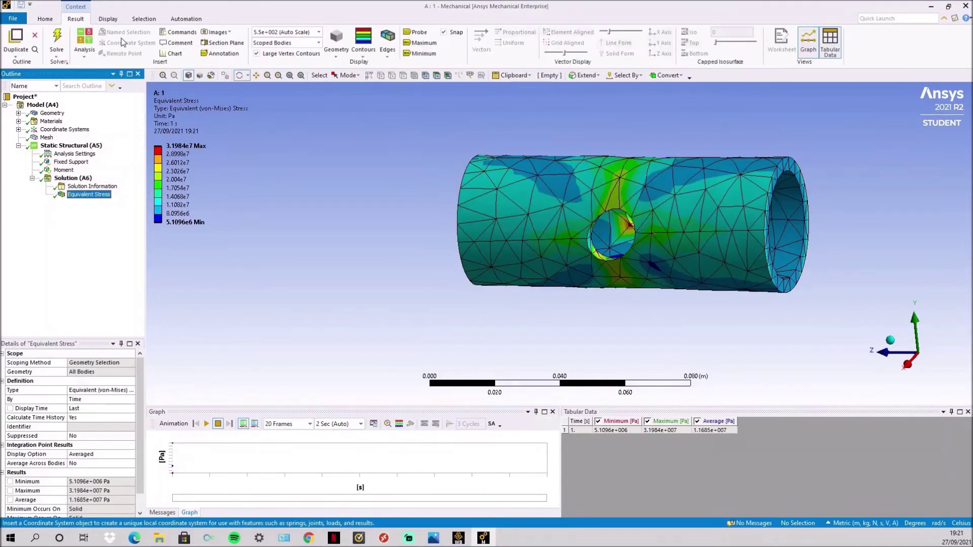
Label the 3.1984e7 Pa stress maximum with a Max probe and orbit to view the cross-hole
{"action": "left_click_drag", "start_coordinate": [625, 242], "coordinate": [679, 238]}
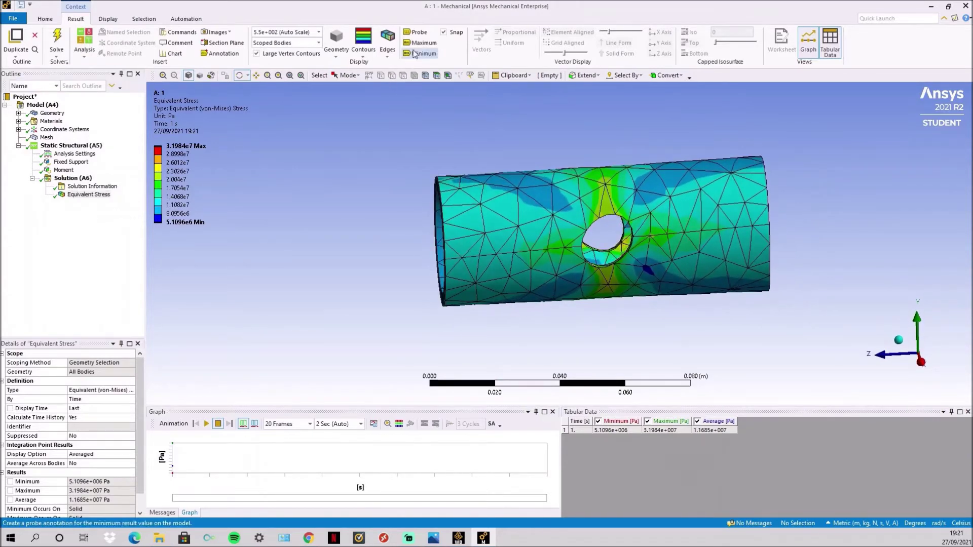
{"action": "left_click", "coordinate": [416, 35]}
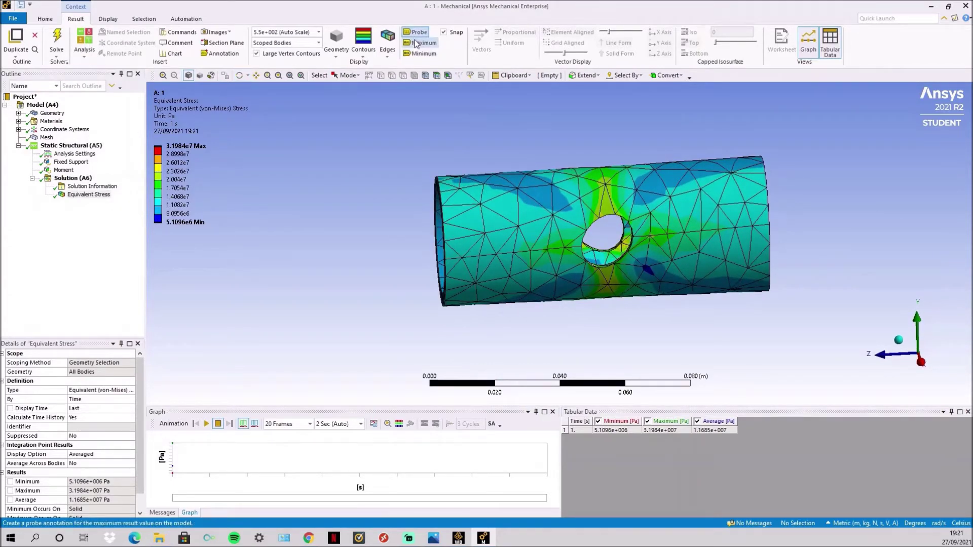
{"action": "left_click", "coordinate": [420, 43]}
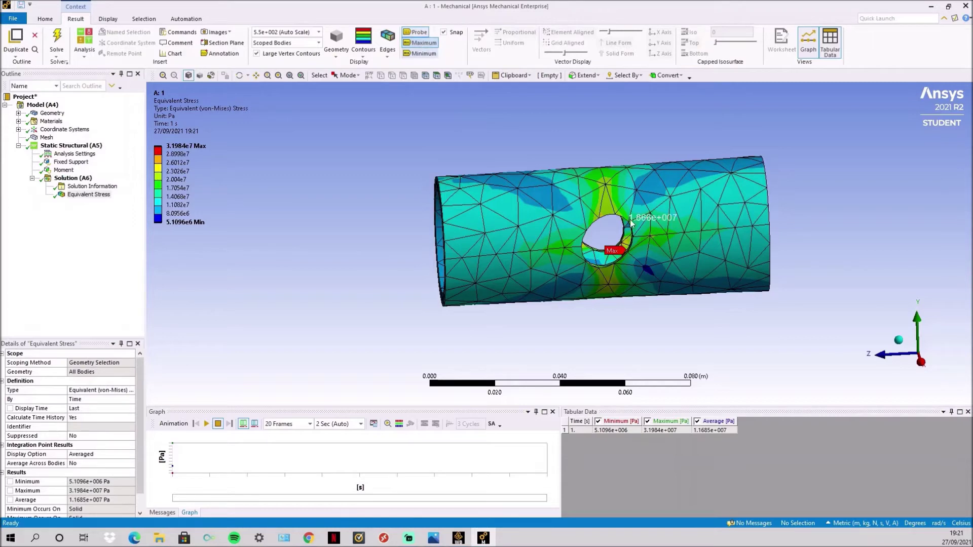
{"action": "left_click", "coordinate": [416, 32]}
{"action": "left_click_drag", "start_coordinate": [674, 217], "coordinate": [670, 237]}
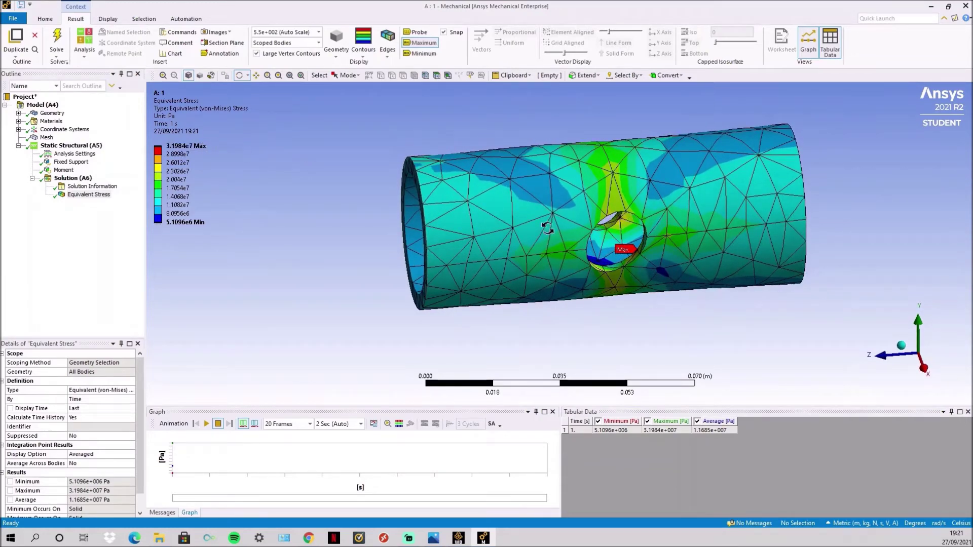
{"action": "left_click_drag", "start_coordinate": [550, 228], "coordinate": [648, 236]}
{"action": "scroll", "coordinate": [619, 244], "scroll_direction": "up", "scroll_amount": 2}
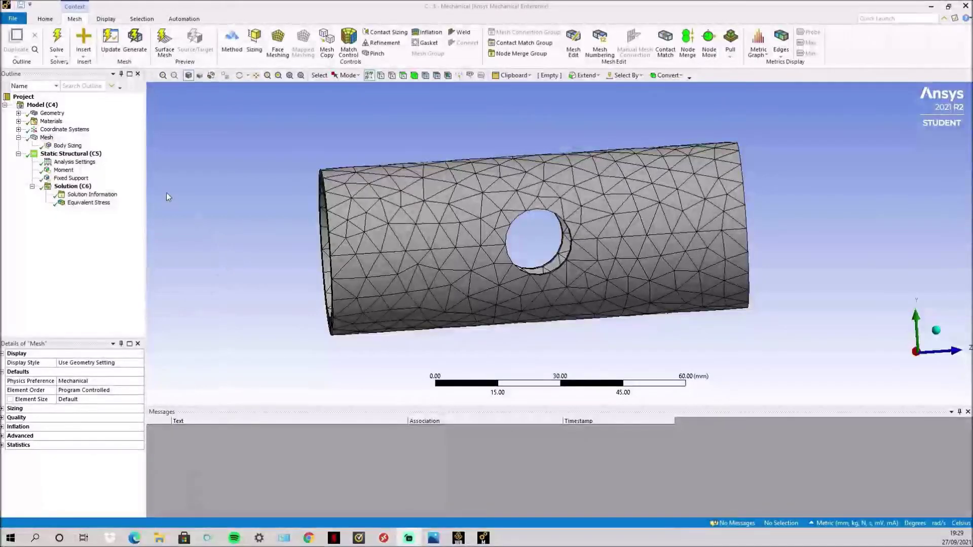
Review model C's 6.0 mm Body Sizing, its mesh and its 35.037 MPa von Mises maximum
{"action": "left_click", "coordinate": [76, 146]}
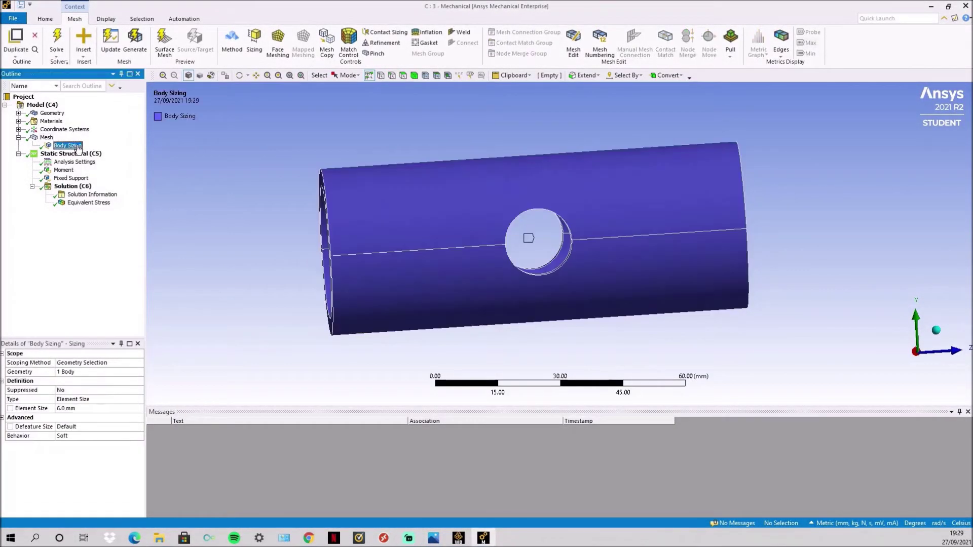
{"action": "left_click", "coordinate": [48, 139]}
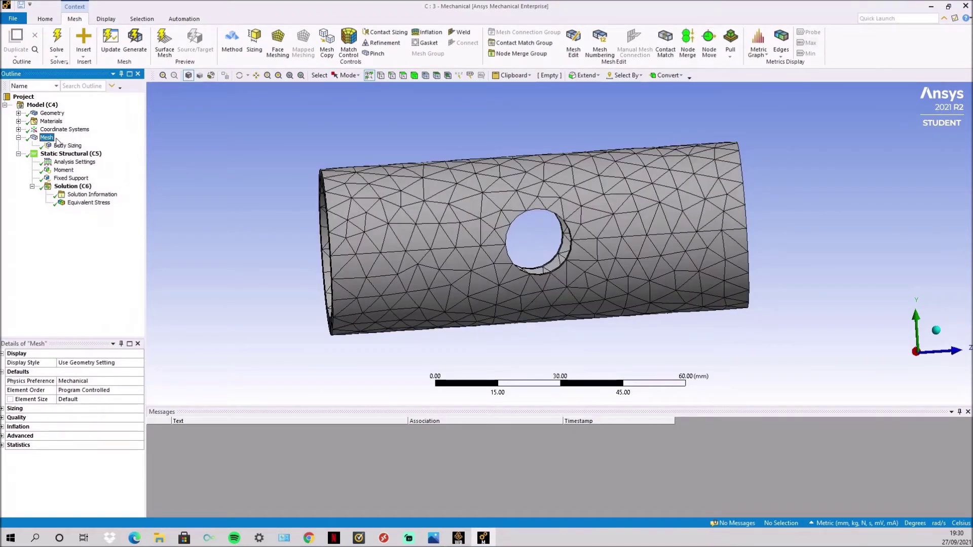
{"action": "left_click", "coordinate": [80, 203]}
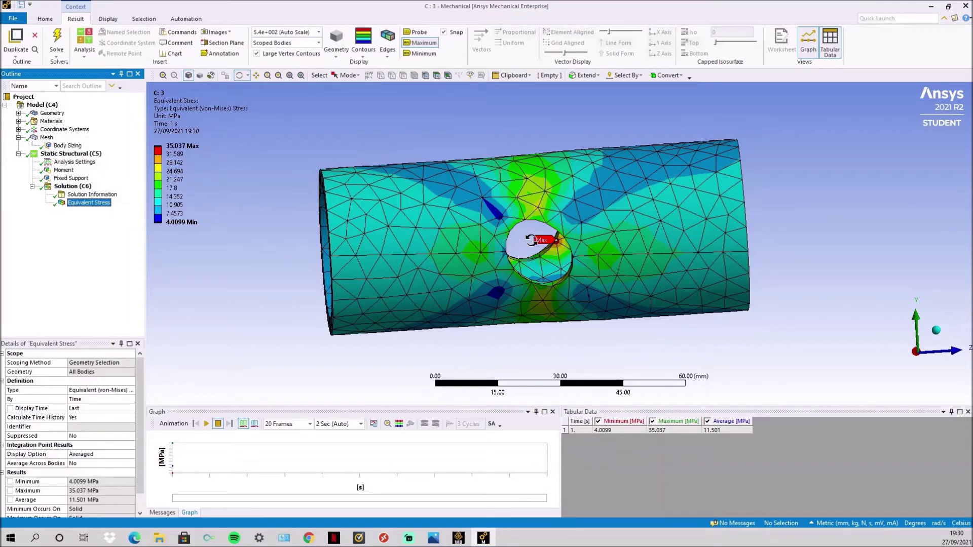
{"action": "scroll", "coordinate": [561, 245], "scroll_direction": "up", "scroll_amount": 1}
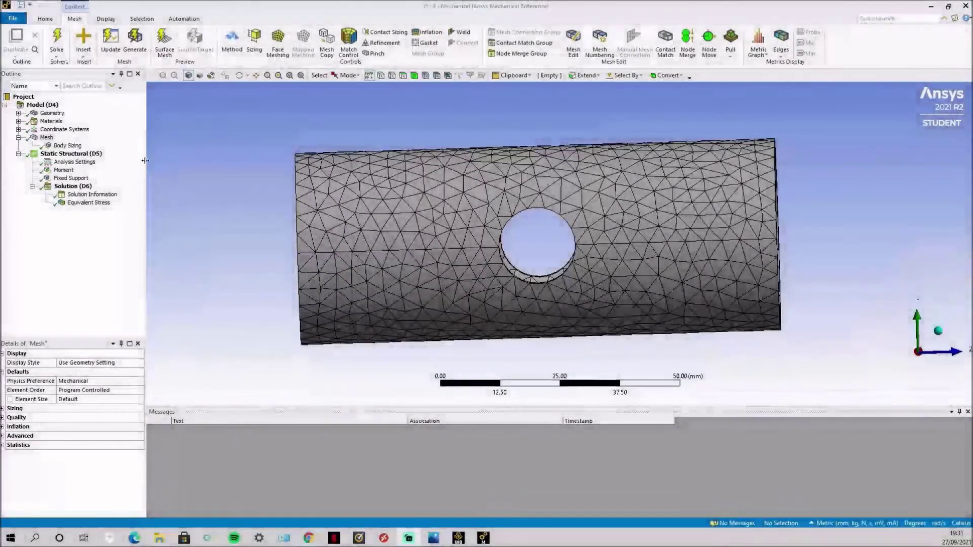
Review model D's 4.0 mm Body Sizing, finer mesh and 37.61 MPa von Mises result
{"action": "left_click", "coordinate": [80, 146]}
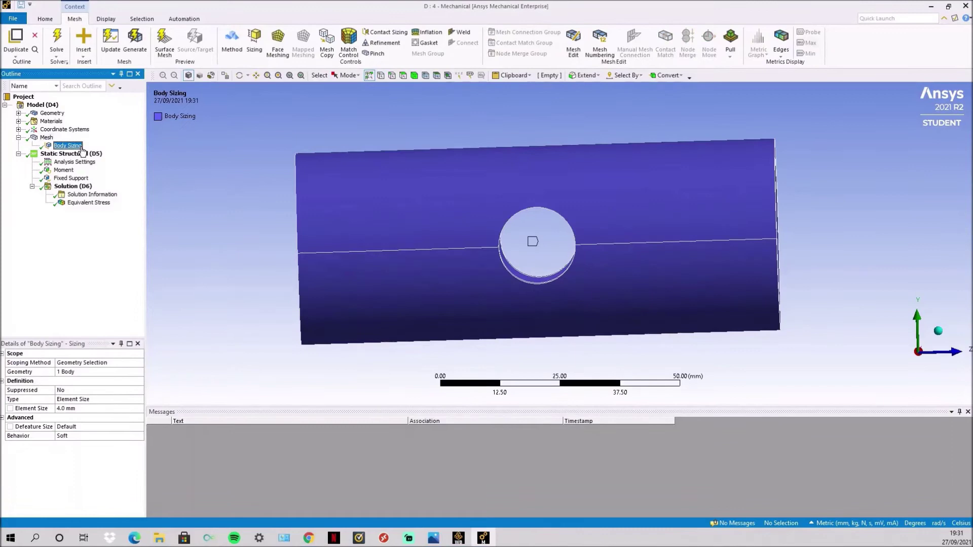
{"action": "left_click", "coordinate": [47, 138]}
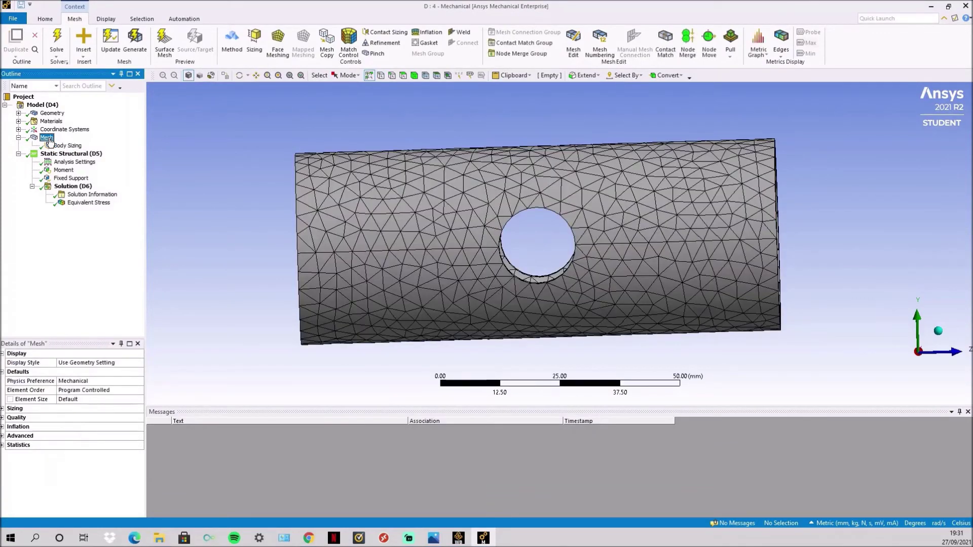
{"action": "left_click", "coordinate": [70, 202]}
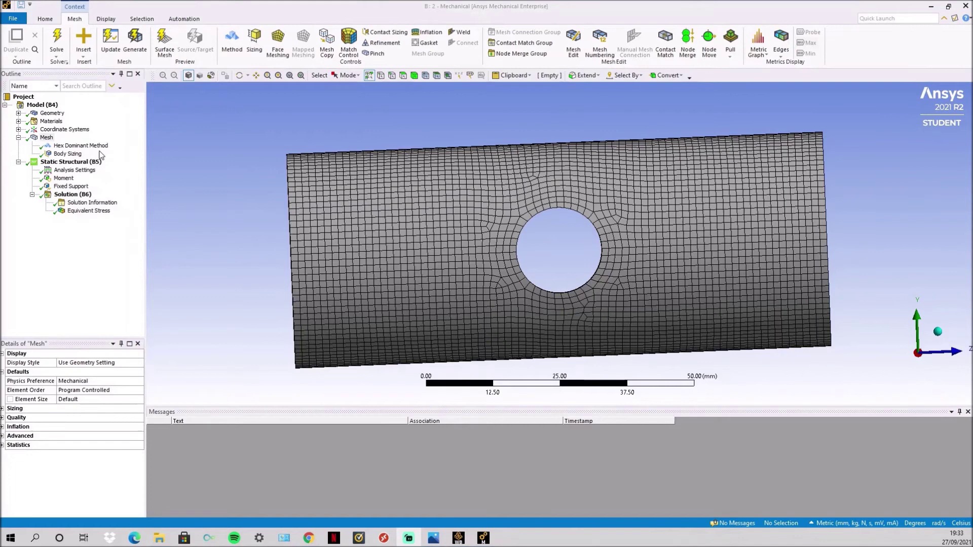
{"action": "left_click", "coordinate": [89, 146]}
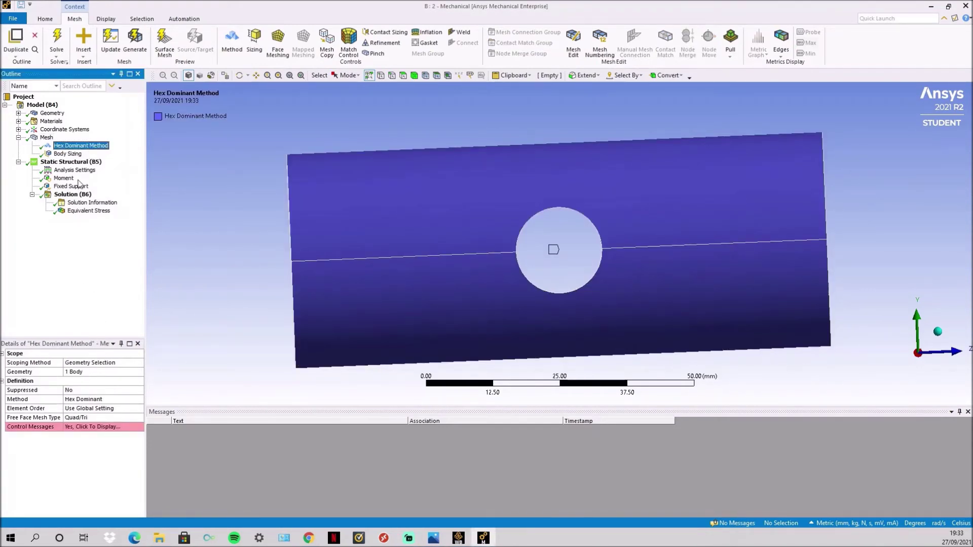
{"action": "left_click", "coordinate": [75, 156]}
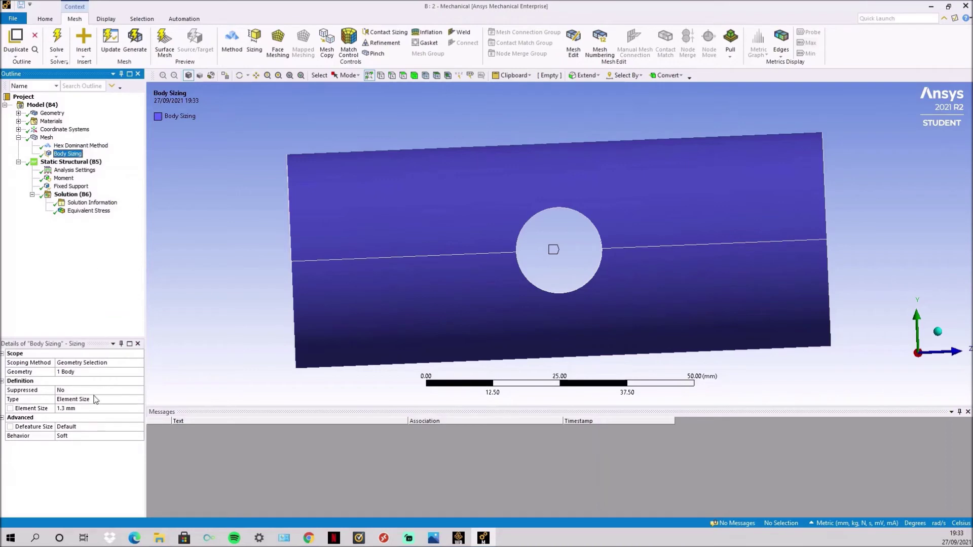
{"action": "left_click", "coordinate": [49, 139]}
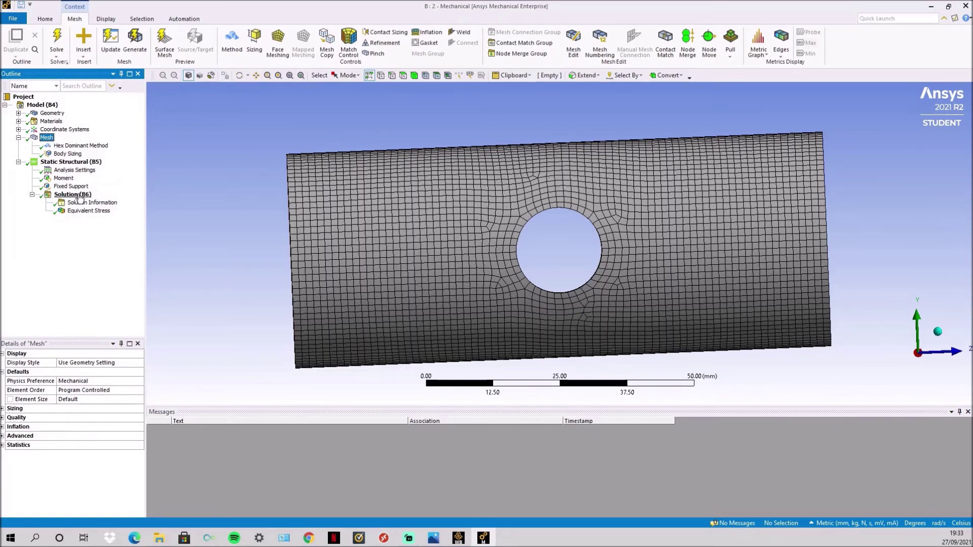
Show model B's von Mises result and rotate to the 44.252 MPa peak at the cross-hole
{"action": "left_click", "coordinate": [87, 211]}
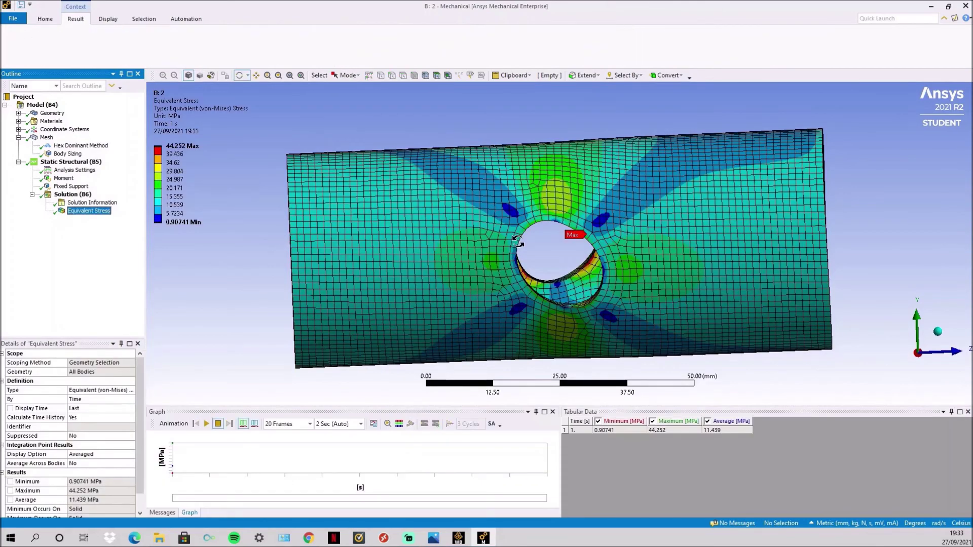
{"action": "middle_click_drag", "start_coordinate": [557, 256], "coordinate": [601, 249]}
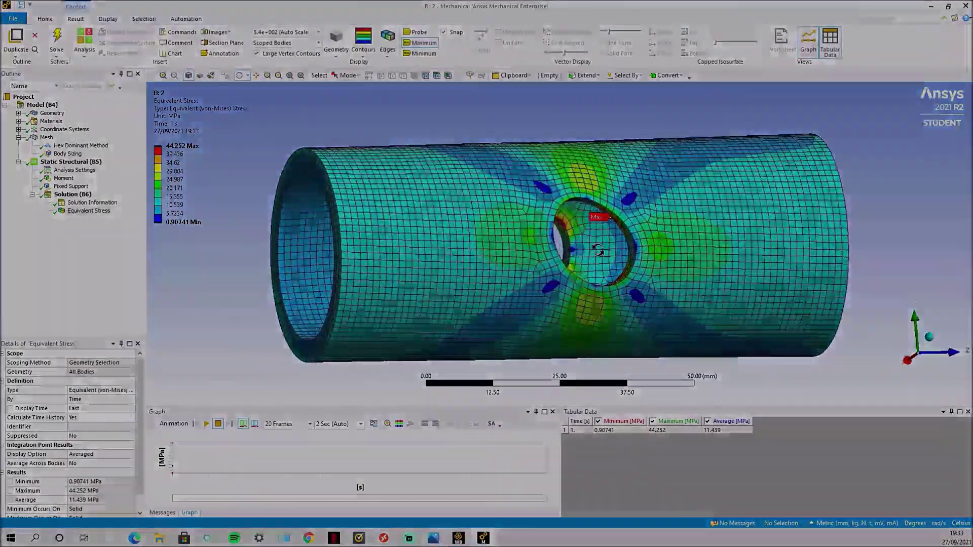